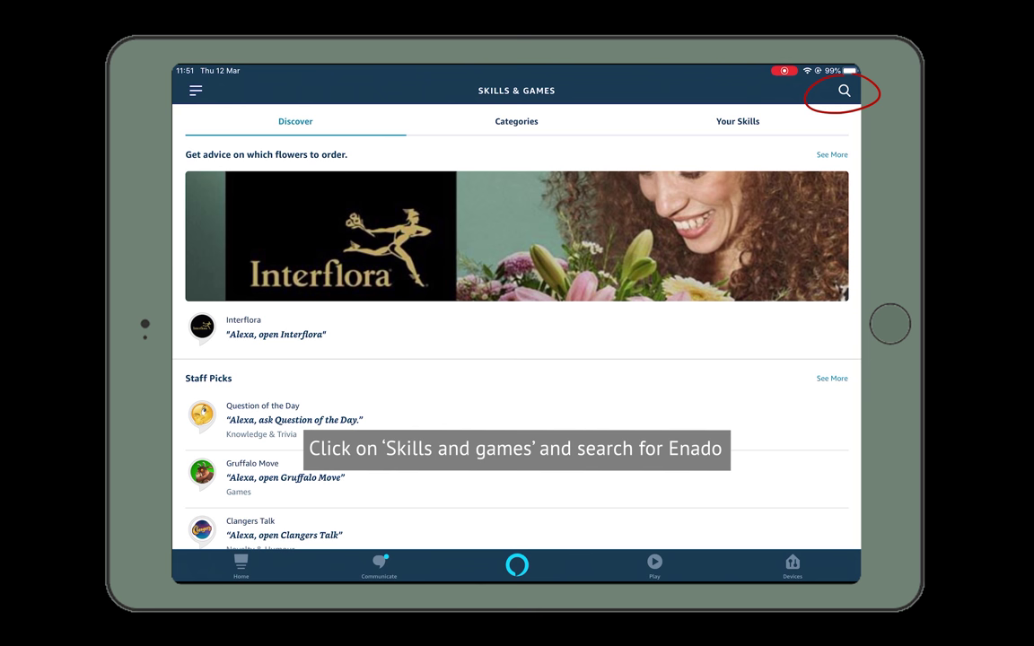
Search Alexa skills for ENADO and enable the Enado Voice skill.
{"action": "left_click", "coordinate": [844, 91]}
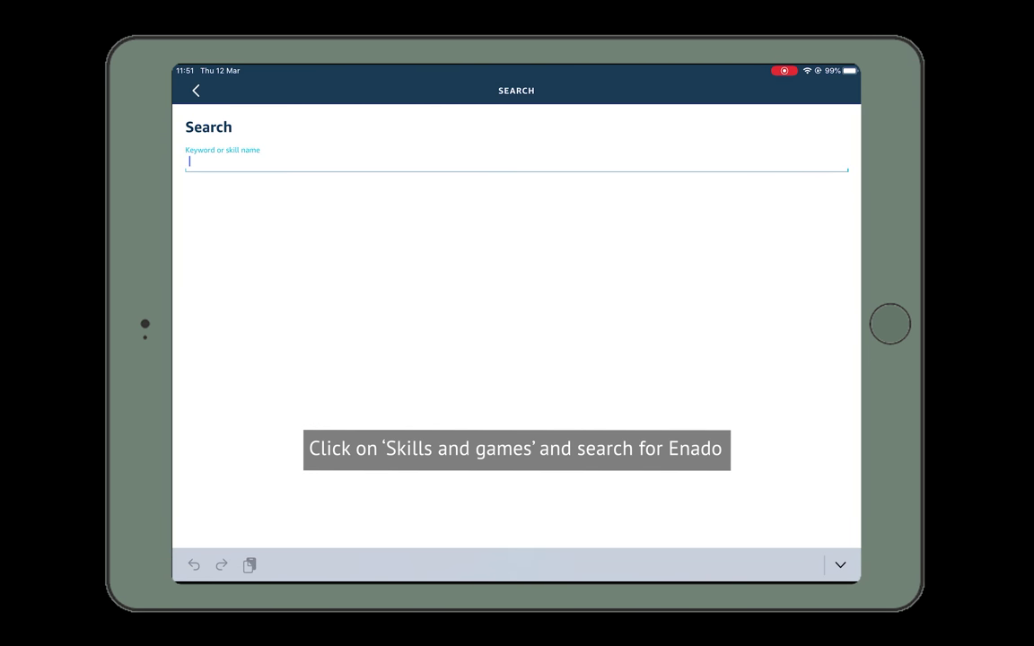
{"action": "type", "text": "EN"}
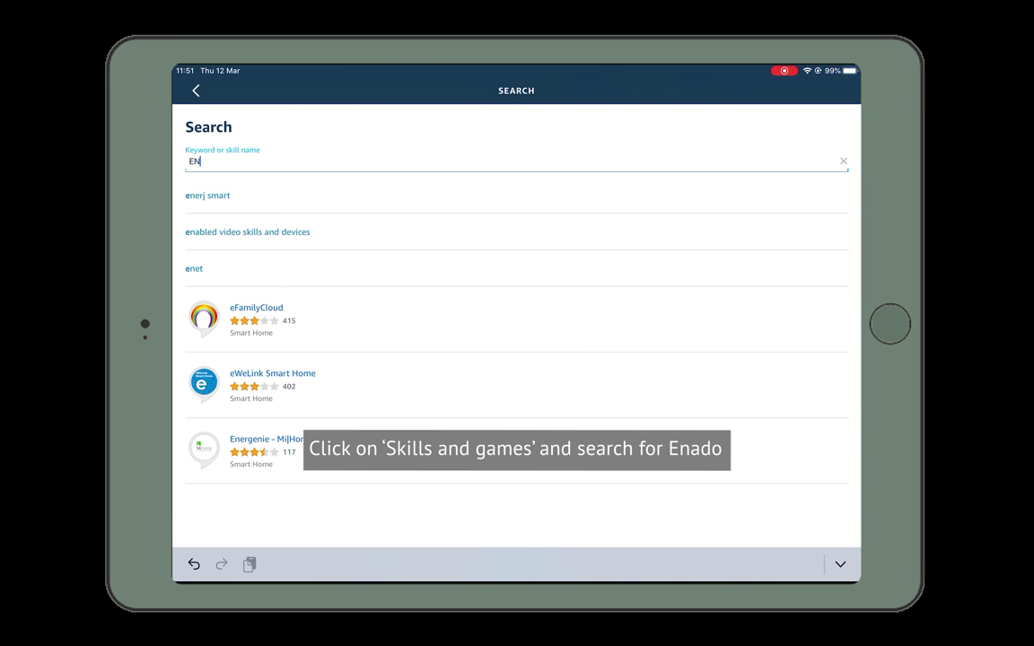
{"action": "type", "text": "ADO"}
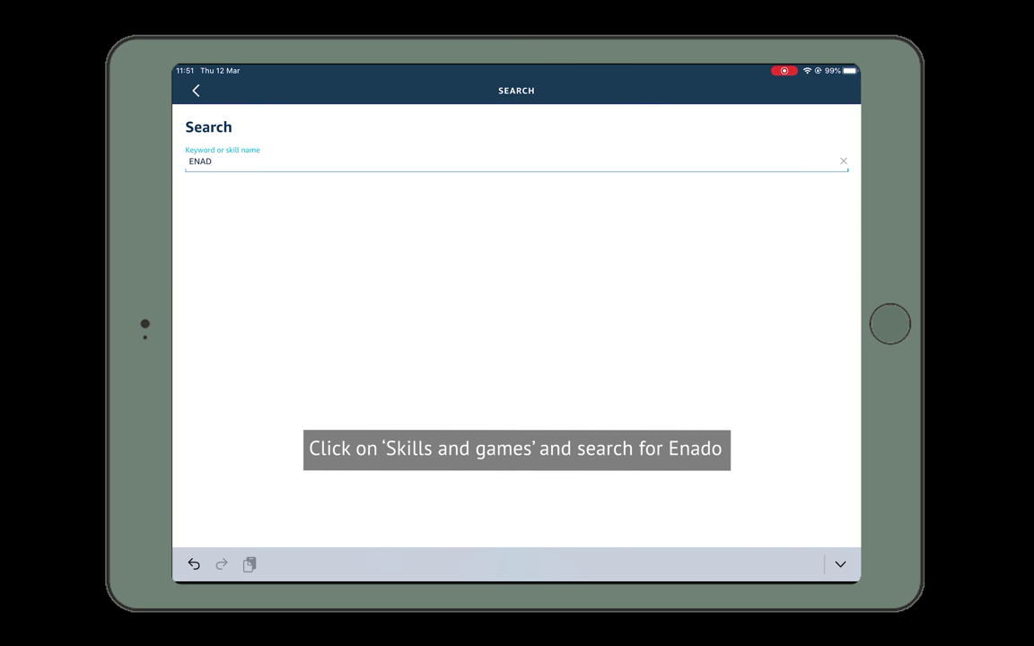
{"action": "key", "text": "Return"}
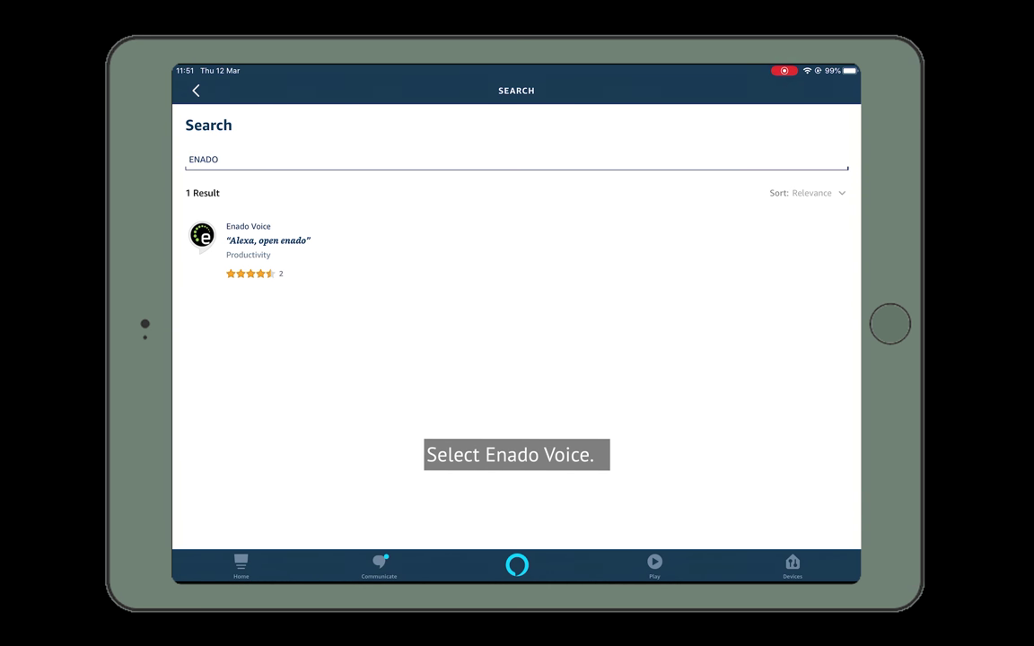
{"action": "left_click", "coordinate": [248, 241]}
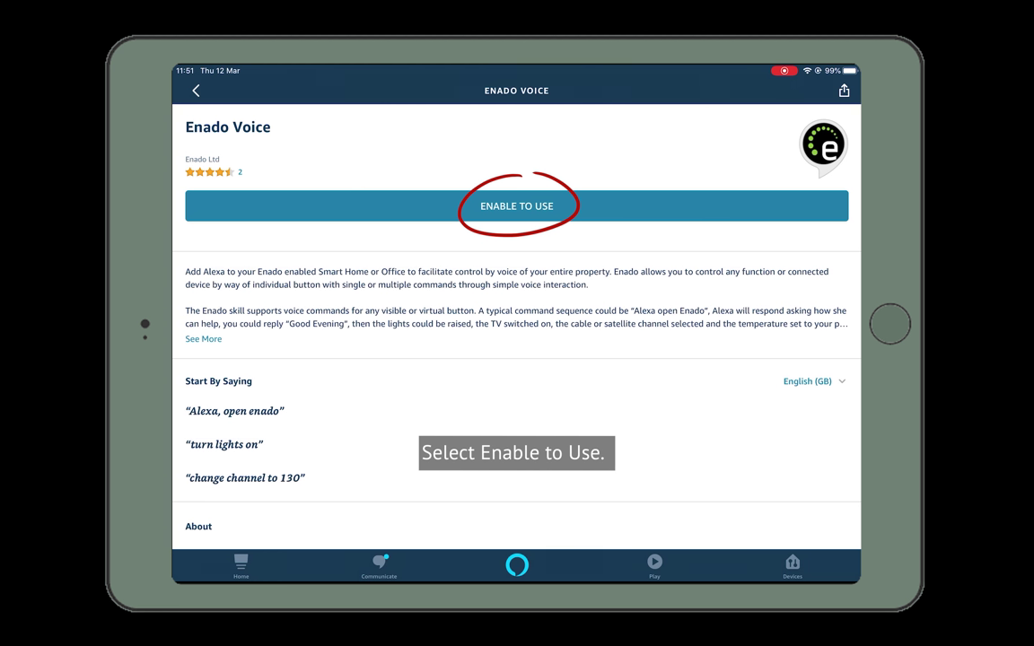
{"action": "left_click", "coordinate": [517, 205]}
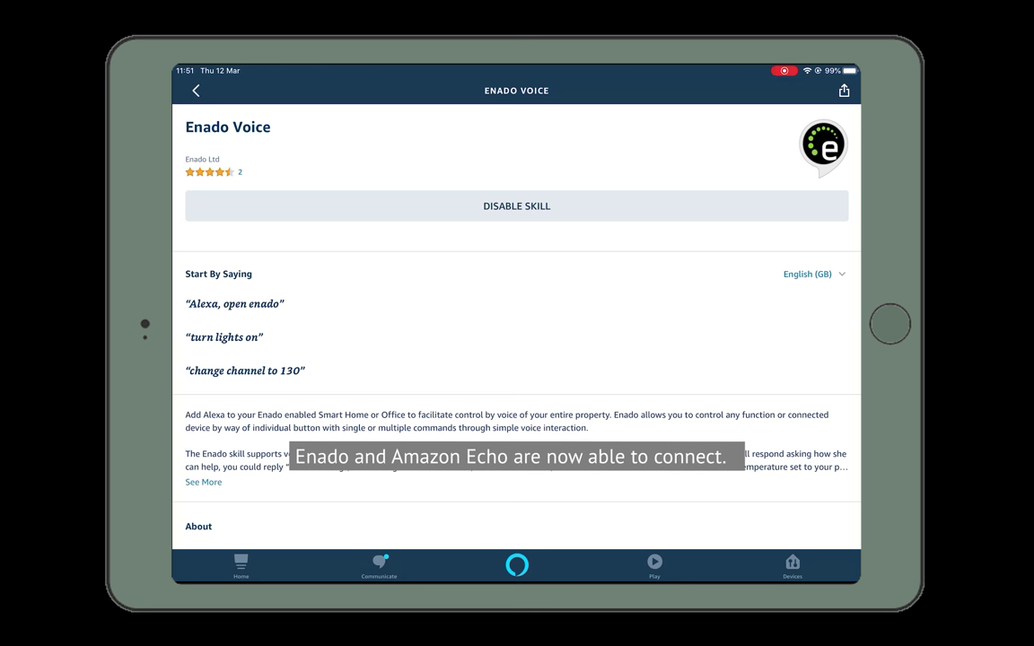
Scroll through the Enado Voice skill page to review it.
{"action": "scroll", "coordinate": [516, 341], "scroll_direction": "down", "scroll_amount": 5}
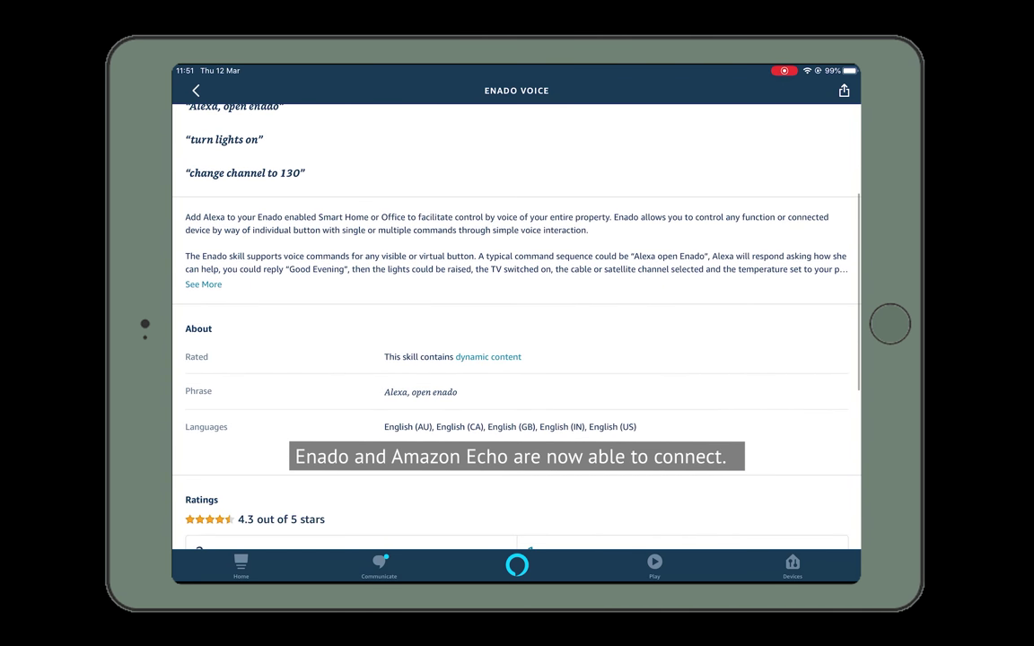
{"action": "scroll", "coordinate": [516, 341], "scroll_direction": "up", "scroll_amount": 2}
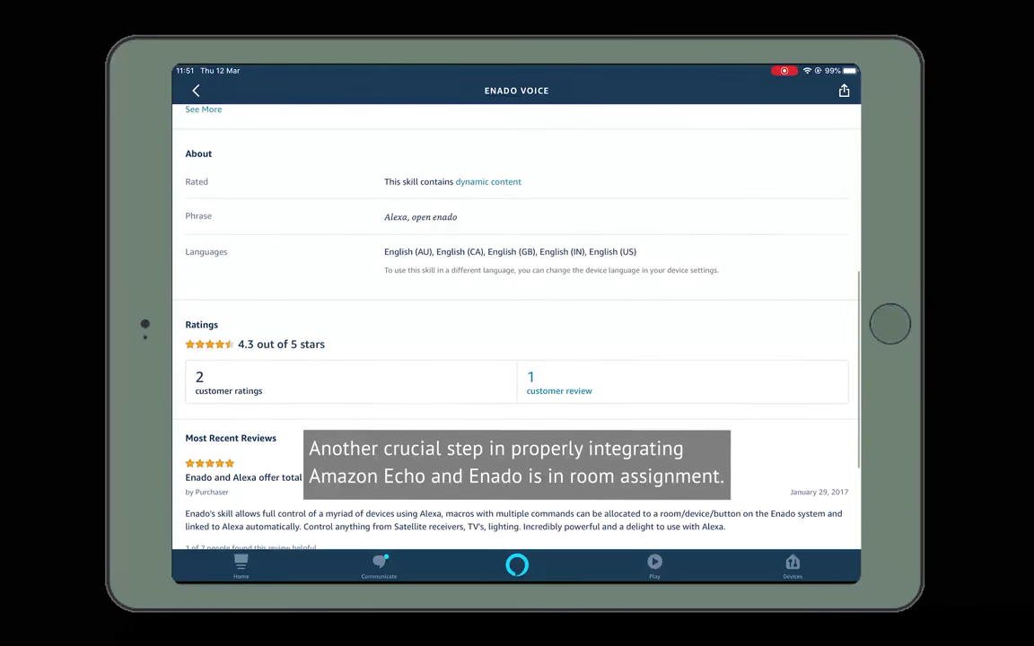
{"action": "scroll", "coordinate": [516, 341], "scroll_direction": "up", "scroll_amount": 5}
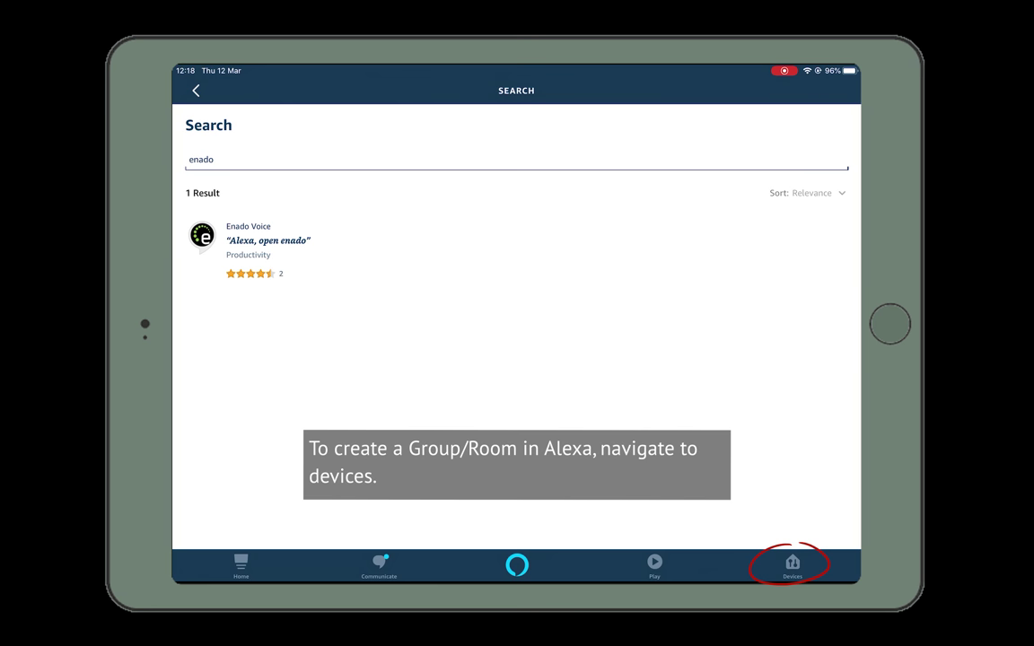
Create a new Alexa device group with the custom name 'Boardroom' and proceed to device selection.
{"action": "left_click", "coordinate": [792, 565]}
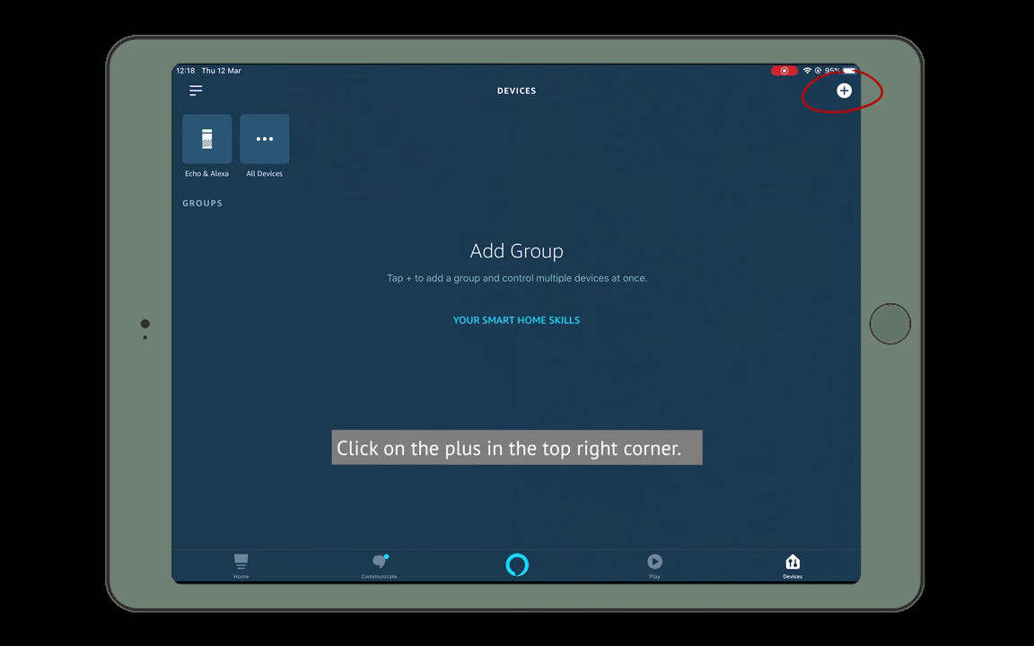
{"action": "left_click", "coordinate": [844, 91]}
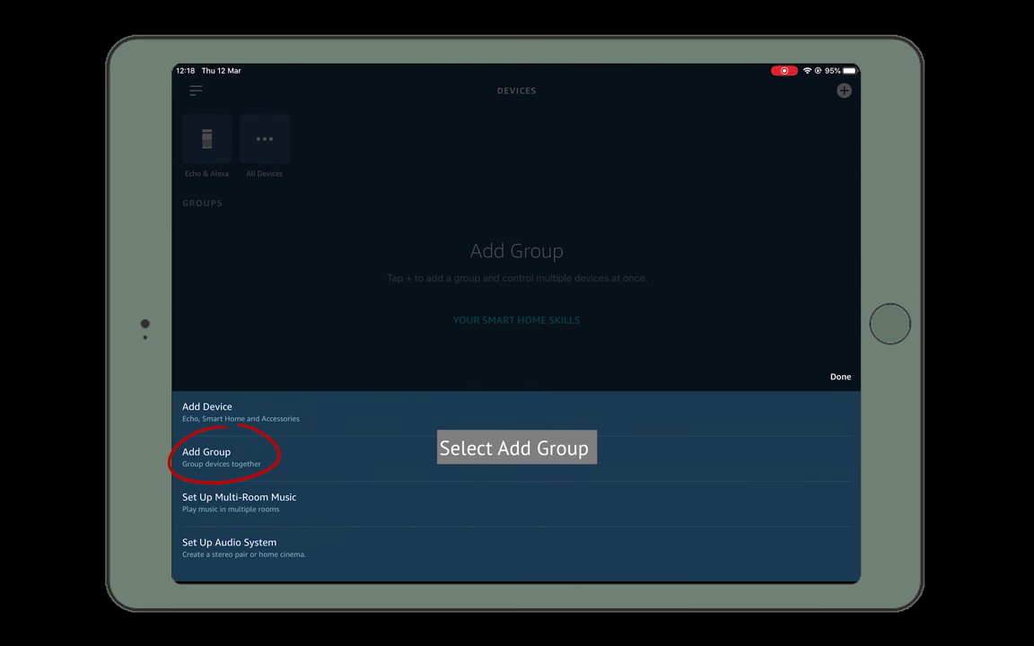
{"action": "left_click", "coordinate": [206, 456]}
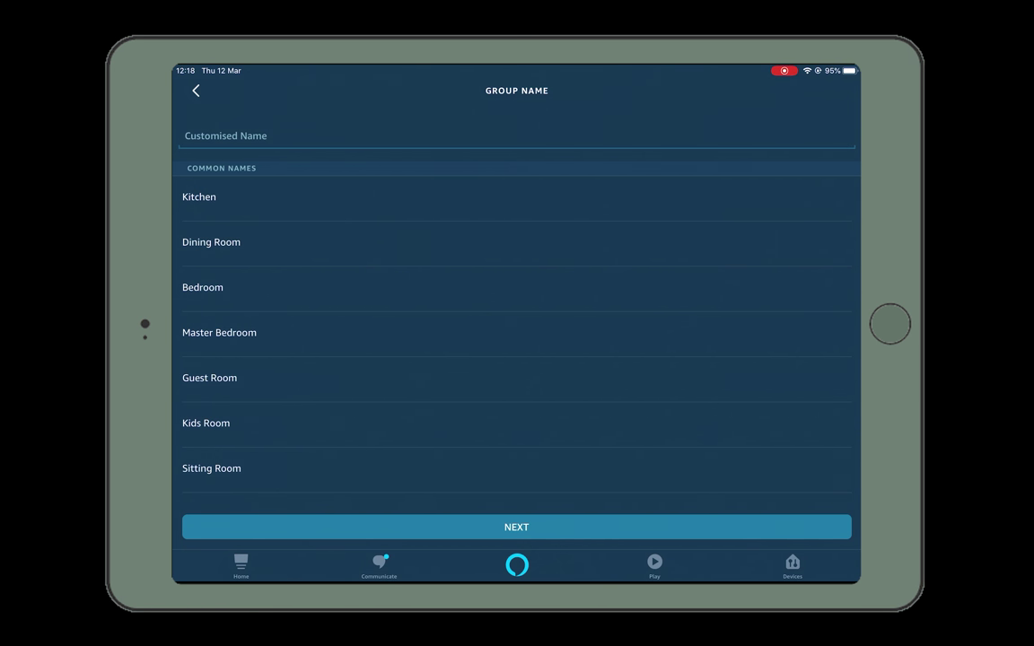
{"action": "left_click", "coordinate": [516, 136]}
{"action": "type", "text": "B"}
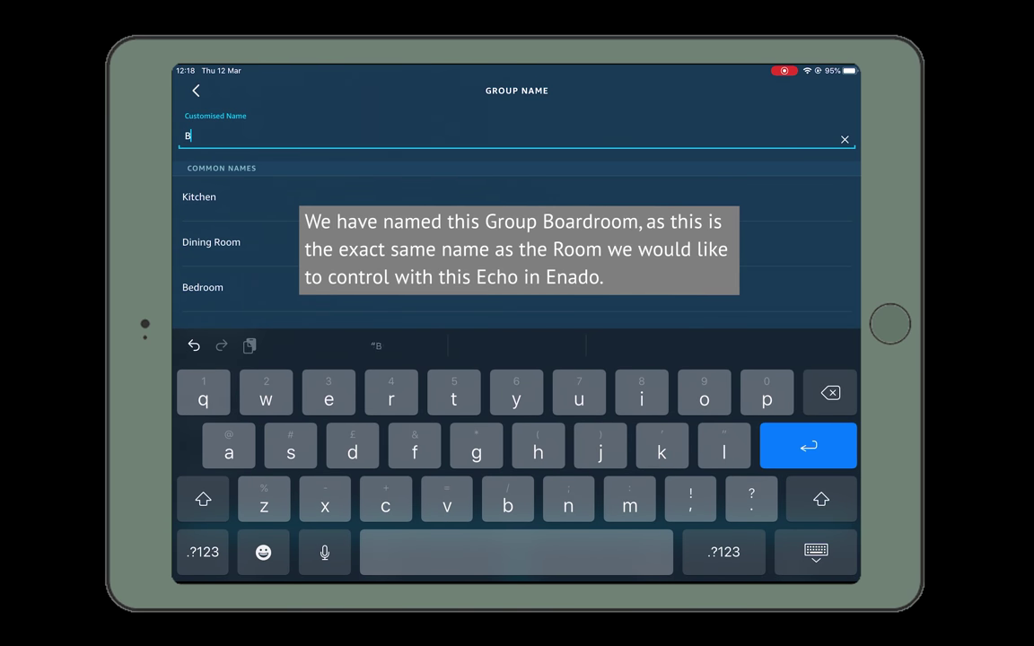
{"action": "type", "text": "oard"}
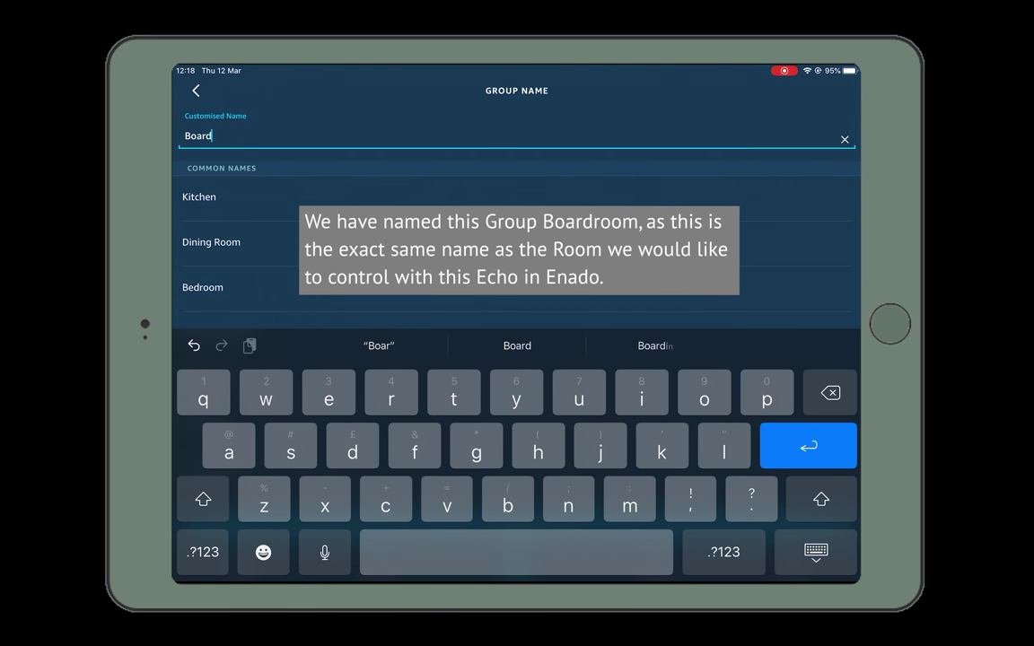
{"action": "type", "text": "room"}
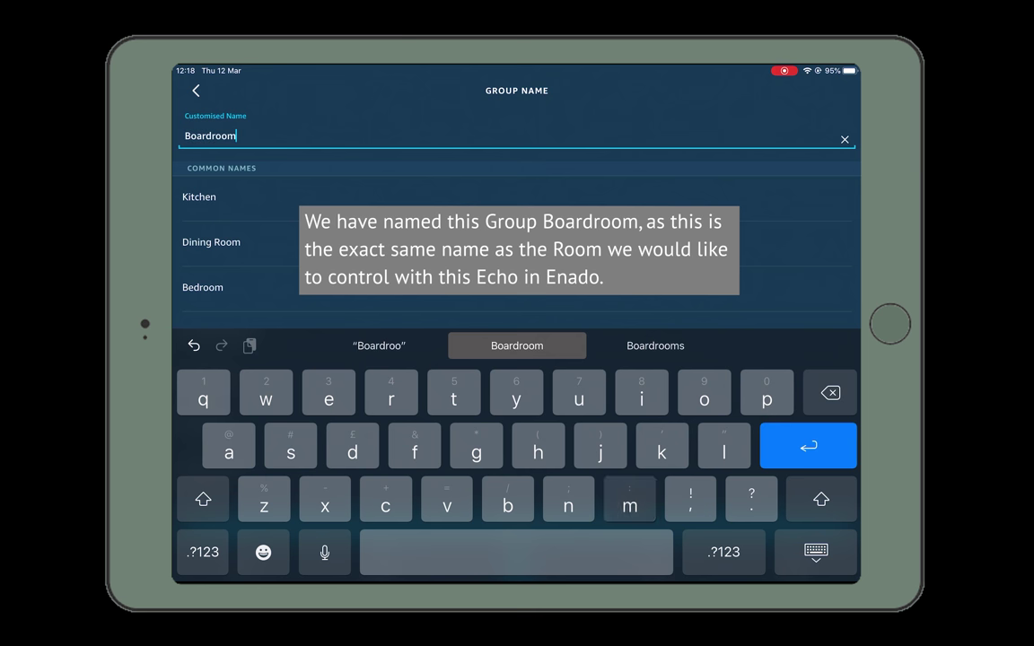
{"action": "key", "text": "Return"}
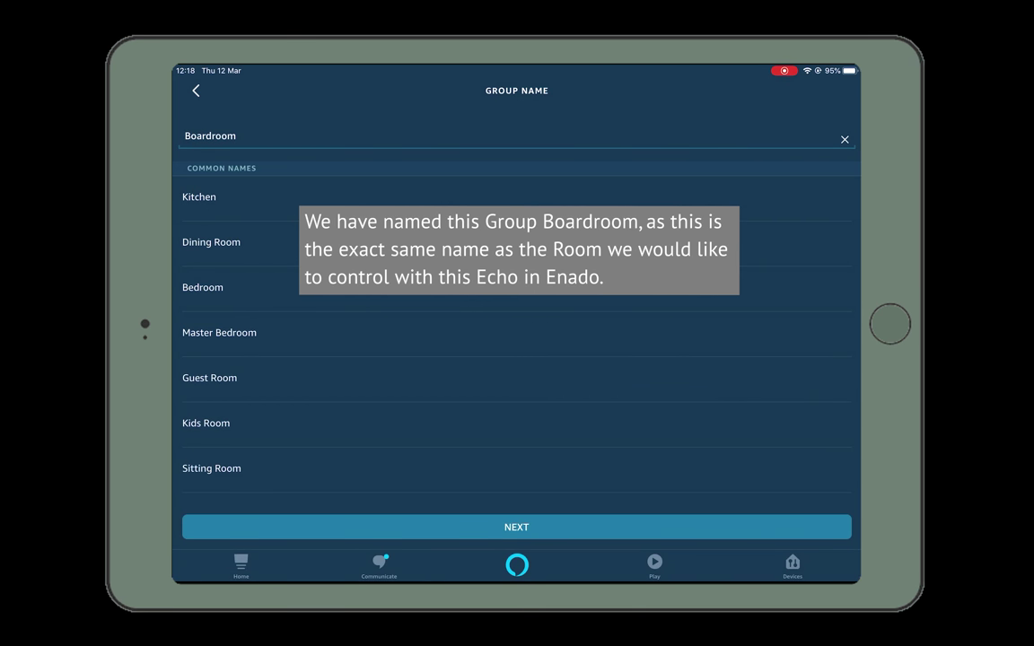
{"action": "left_click", "coordinate": [516, 527]}
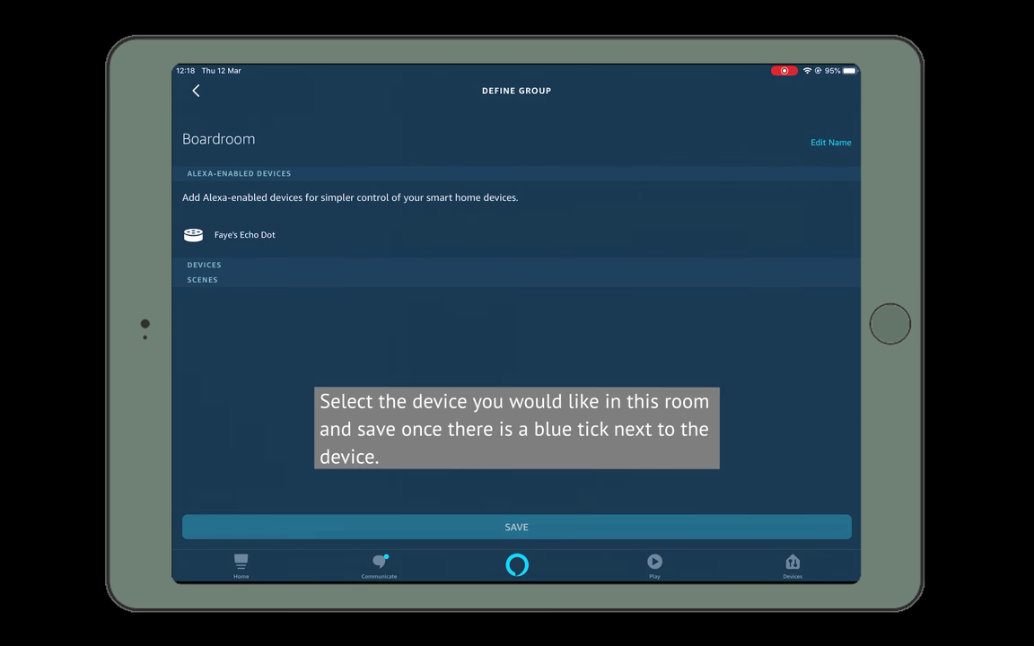
Add the Echo Dot to the Boardroom group, save it, and view the group.
{"action": "left_click", "coordinate": [244, 234]}
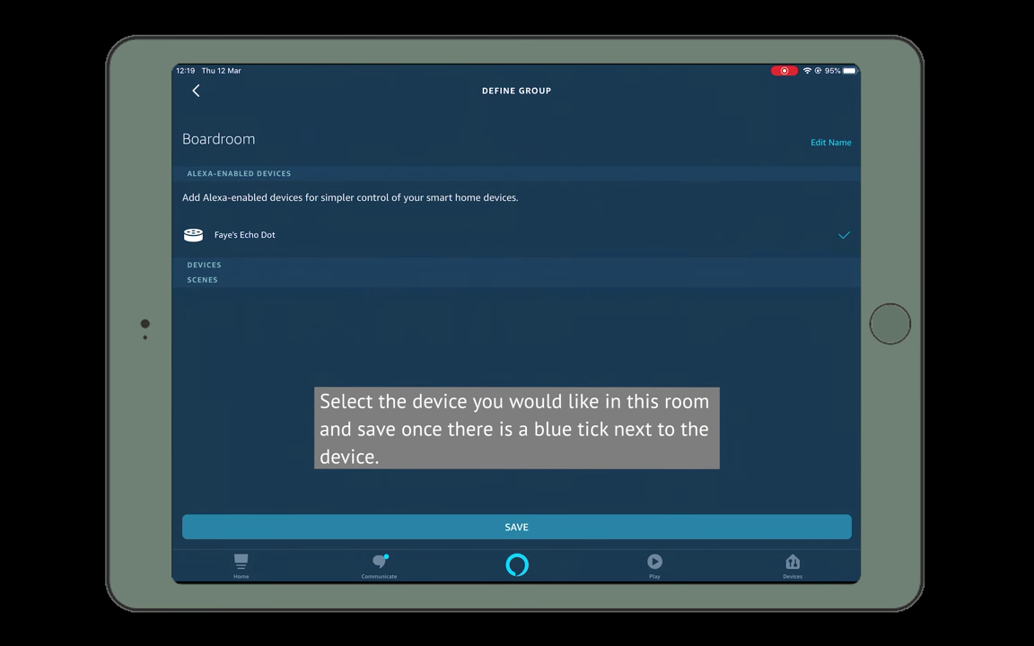
{"action": "left_click", "coordinate": [516, 527]}
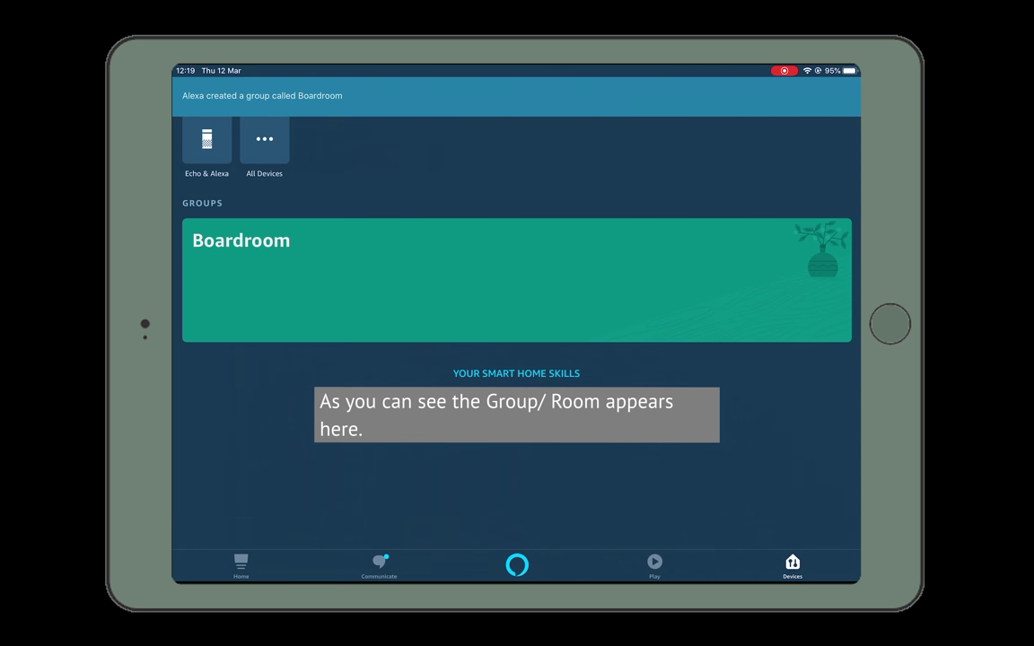
{"action": "left_click", "coordinate": [516, 279]}
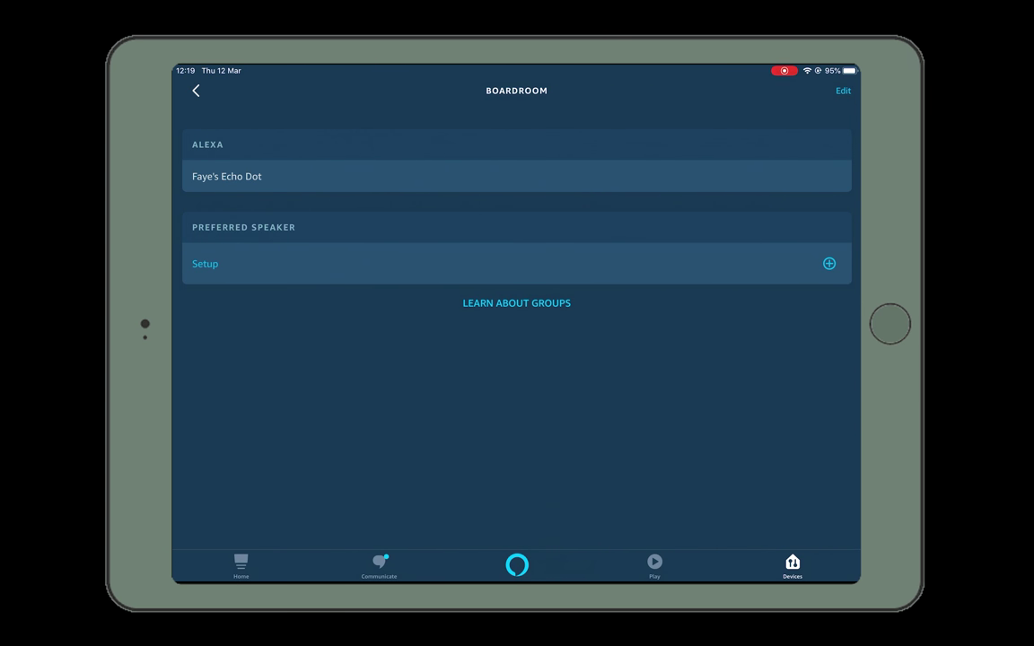
{"action": "left_click", "coordinate": [196, 90]}
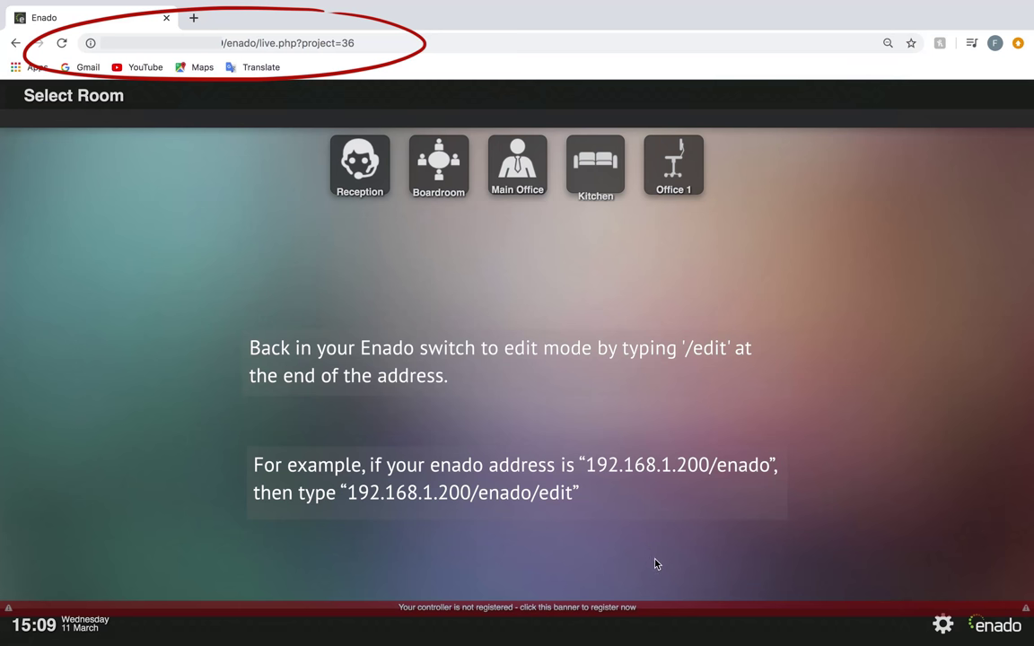
{"action": "left_click", "coordinate": [341, 42]}
{"action": "left_click_drag", "start_coordinate": [357, 42], "coordinate": [259, 38]}
{"action": "type", "text": "ed"}
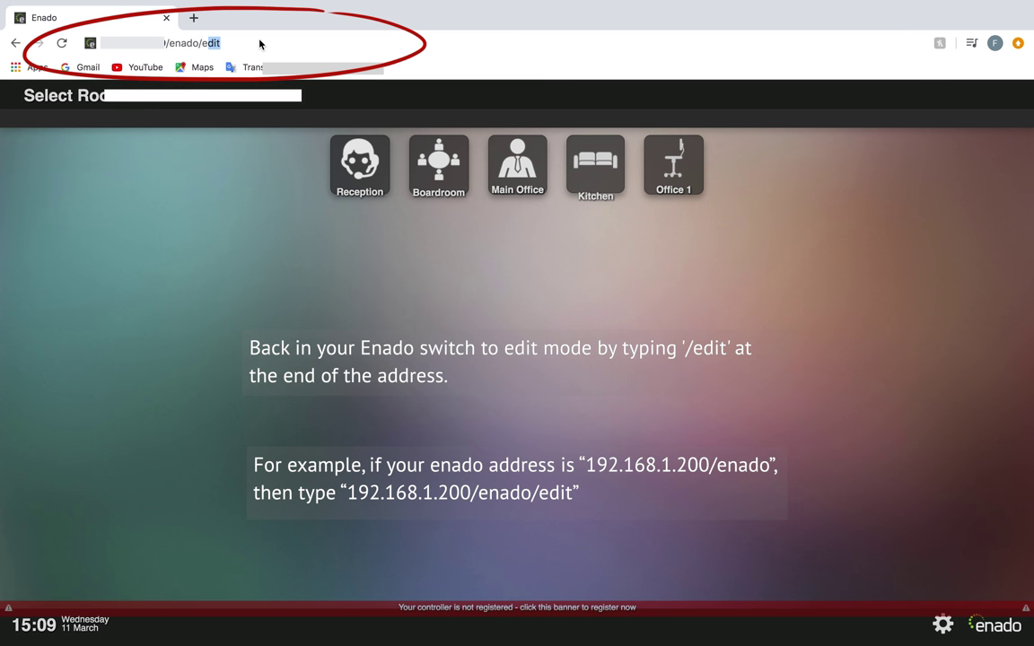
{"action": "type", "text": "it"}
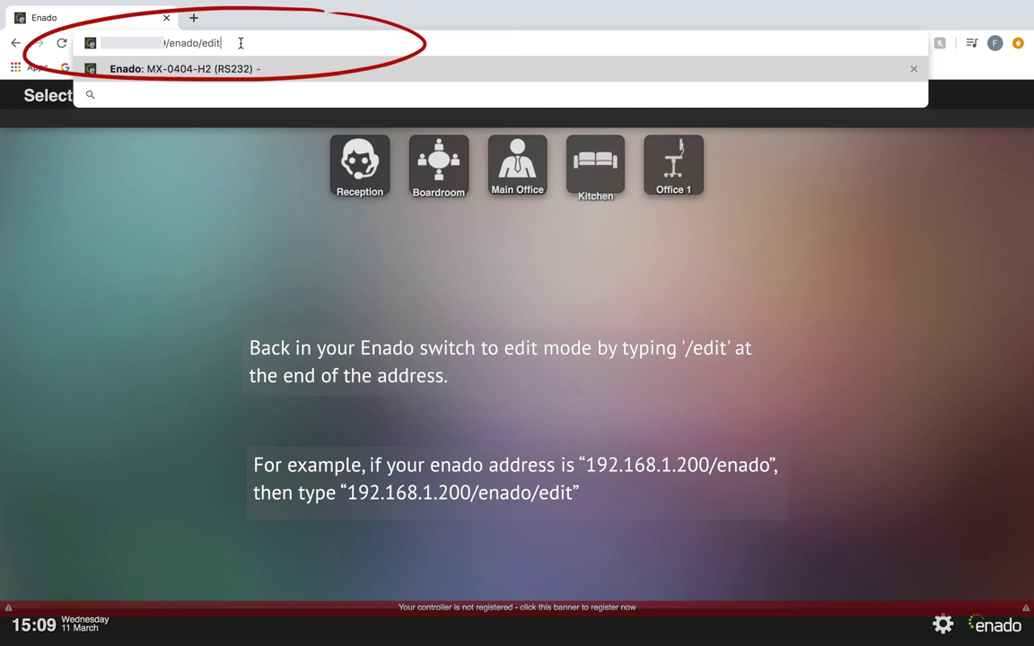
{"action": "key", "text": "Return"}
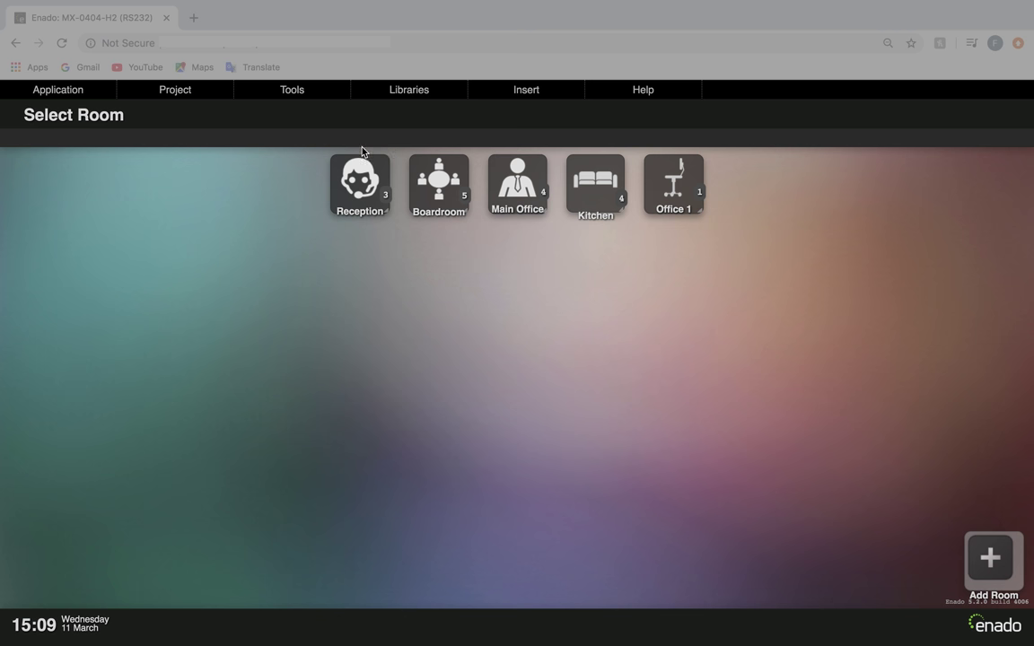
{"action": "left_click", "coordinate": [308, 94]}
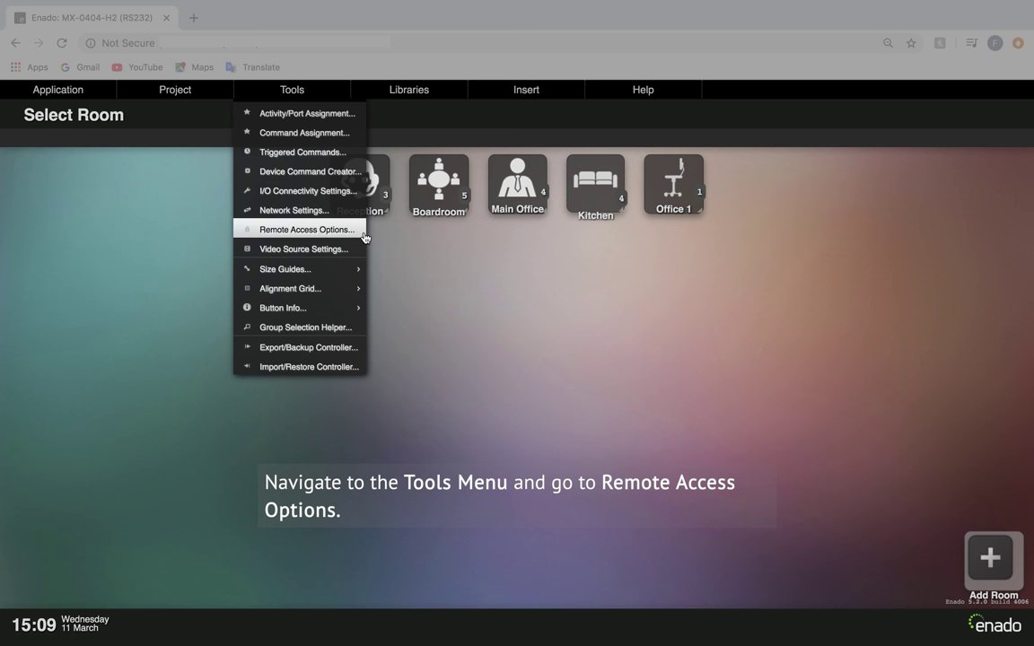
Generate a new Voice Service Code in Remote Access Options and close the settings.
{"action": "left_click", "coordinate": [364, 233]}
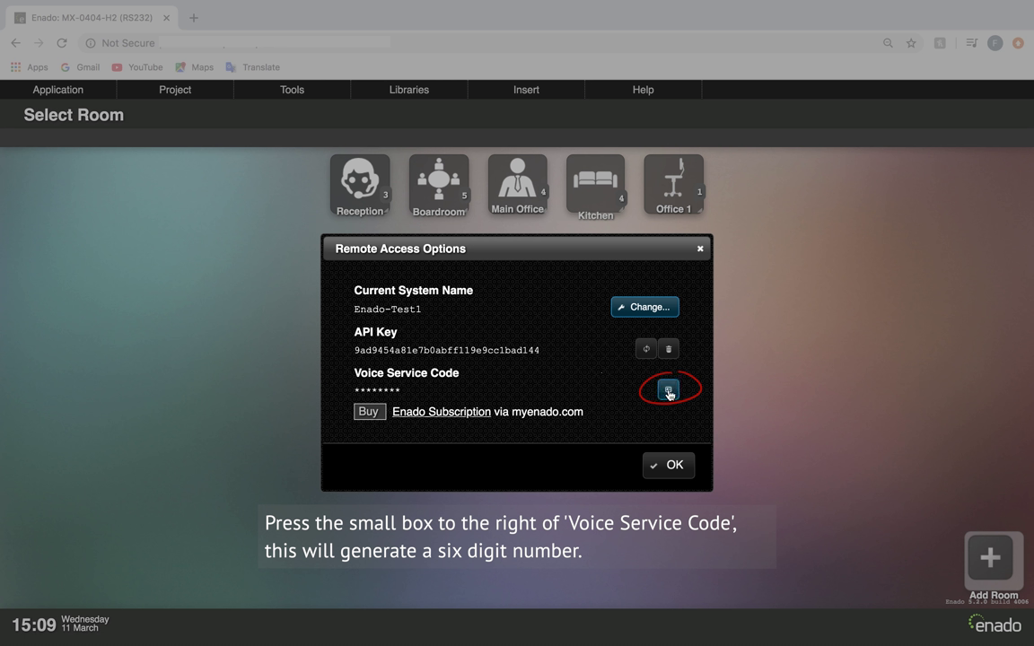
{"action": "left_click", "coordinate": [669, 392]}
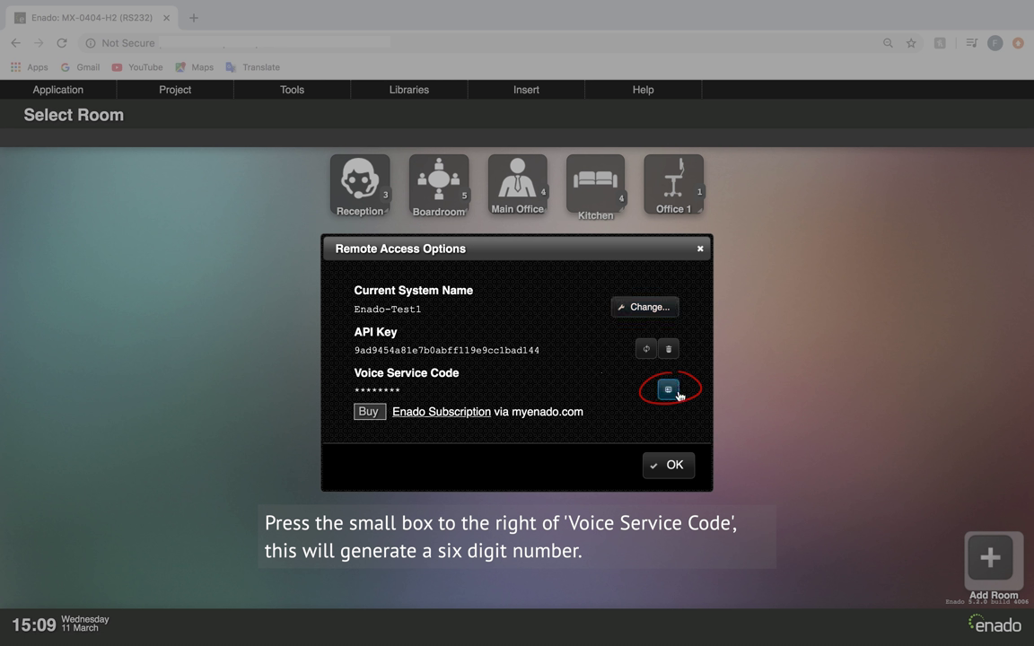
{"action": "left_click", "coordinate": [669, 392]}
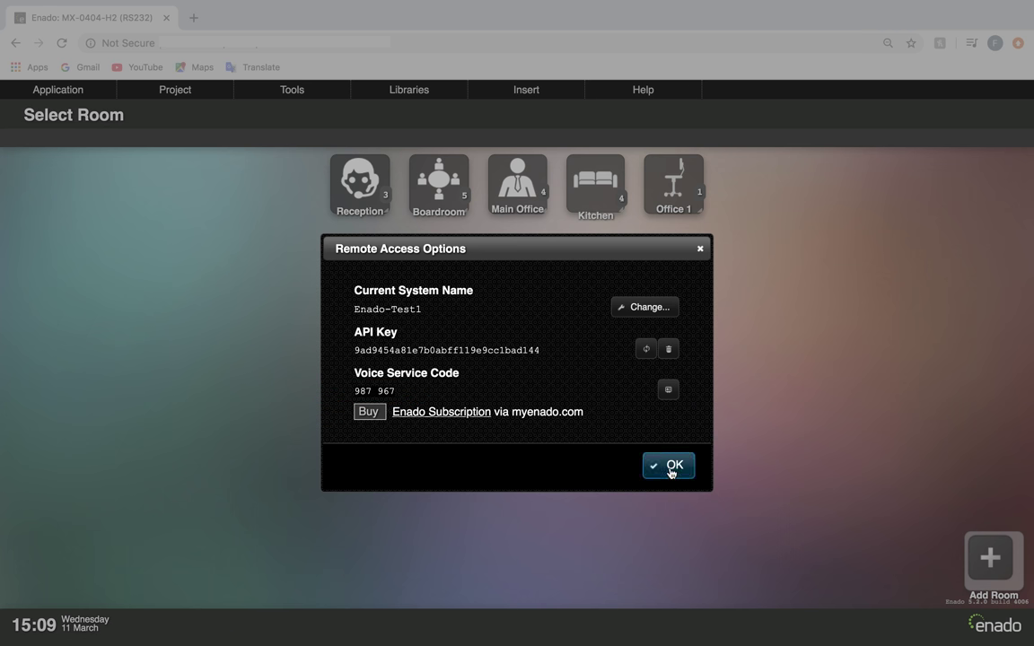
{"action": "left_click", "coordinate": [671, 473]}
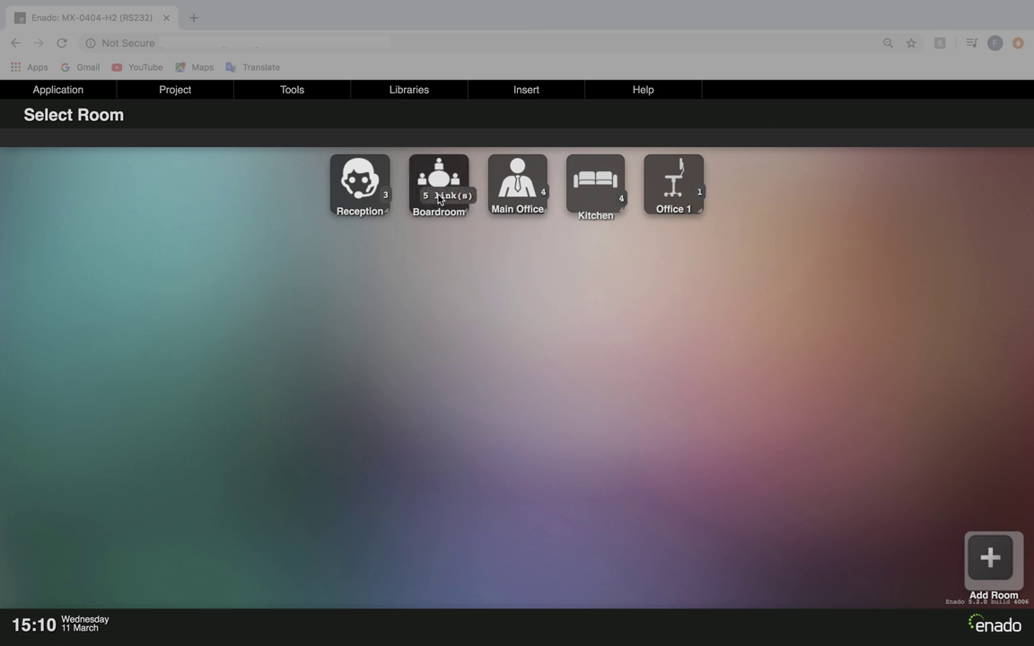
Navigate into the Boardroom and open the Apple TV activity's function editor.
{"action": "left_click", "coordinate": [439, 199]}
{"action": "left_click", "coordinate": [427, 226]}
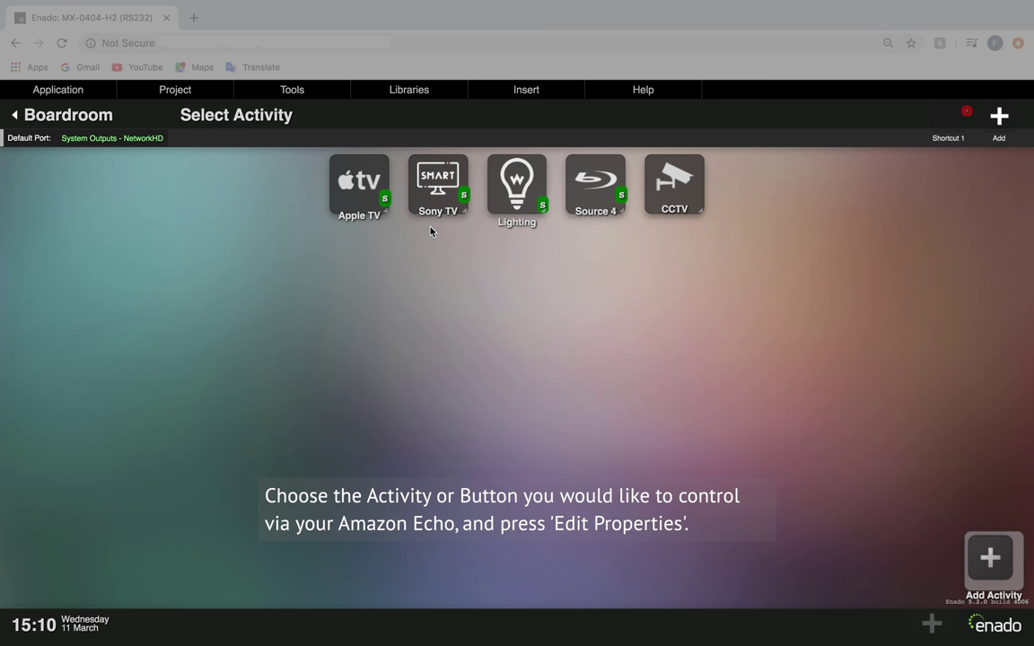
{"action": "left_click", "coordinate": [376, 204]}
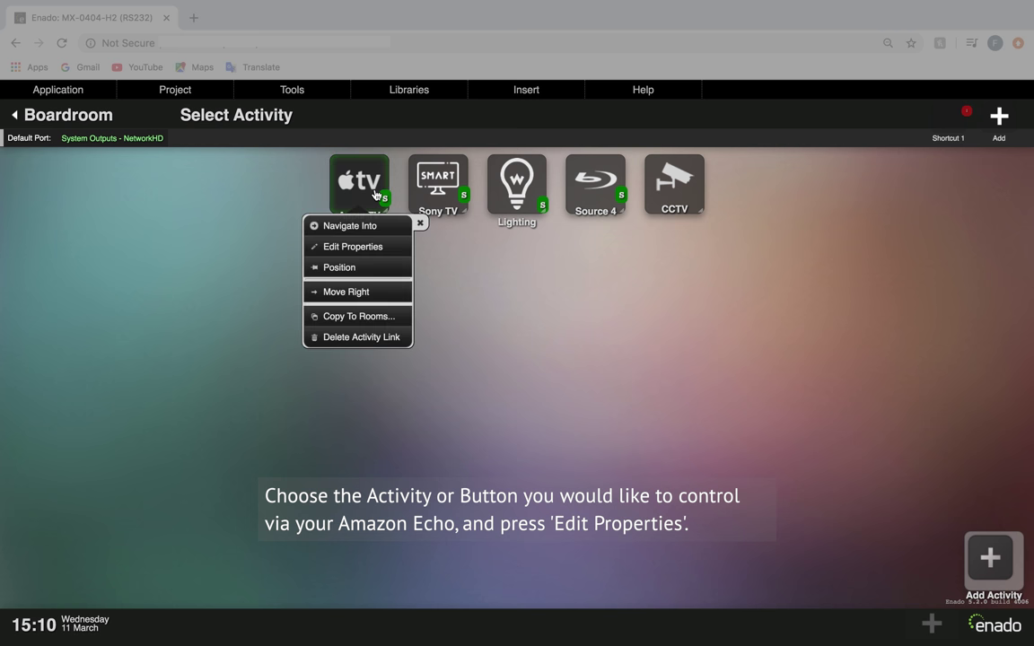
{"action": "left_click", "coordinate": [384, 247]}
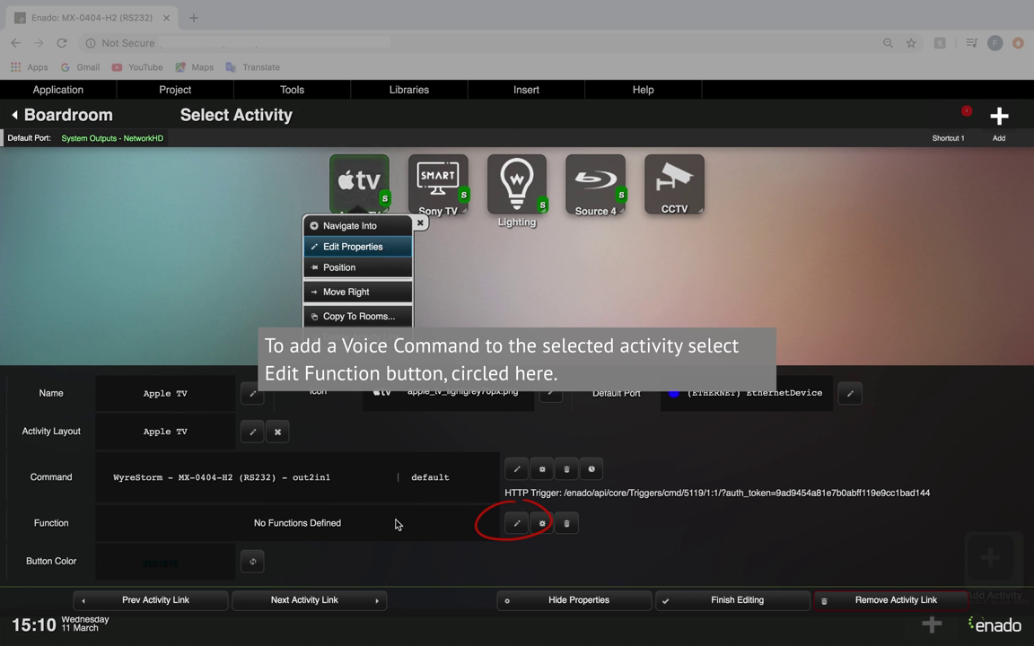
{"action": "left_click", "coordinate": [518, 528]}
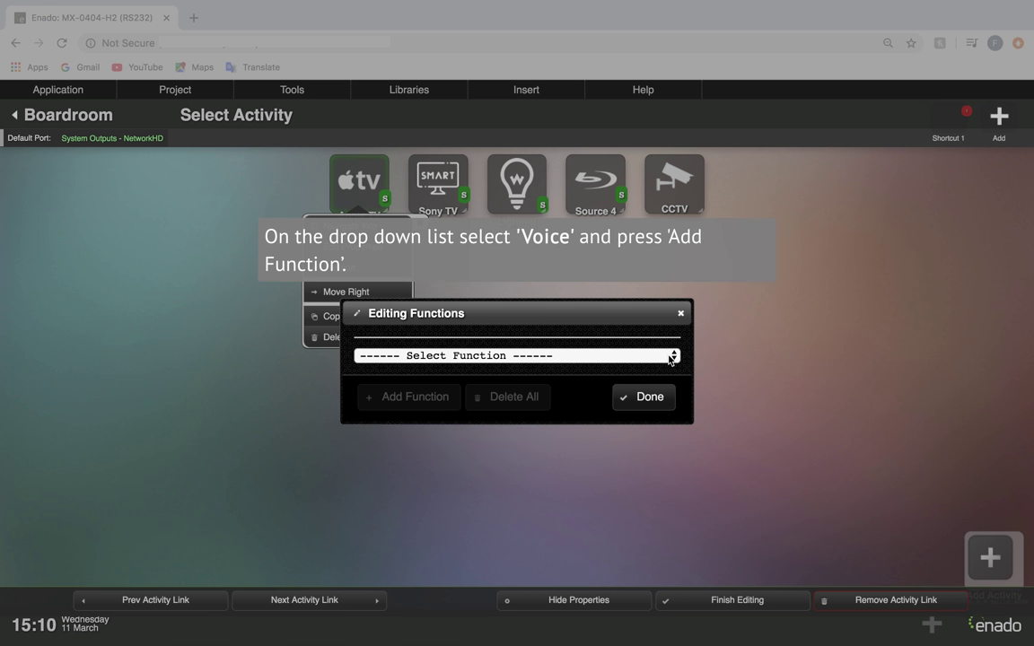
Add a Voice function with the phrase 'Launch Apple TV' to the Apple TV activity.
{"action": "left_click", "coordinate": [670, 356]}
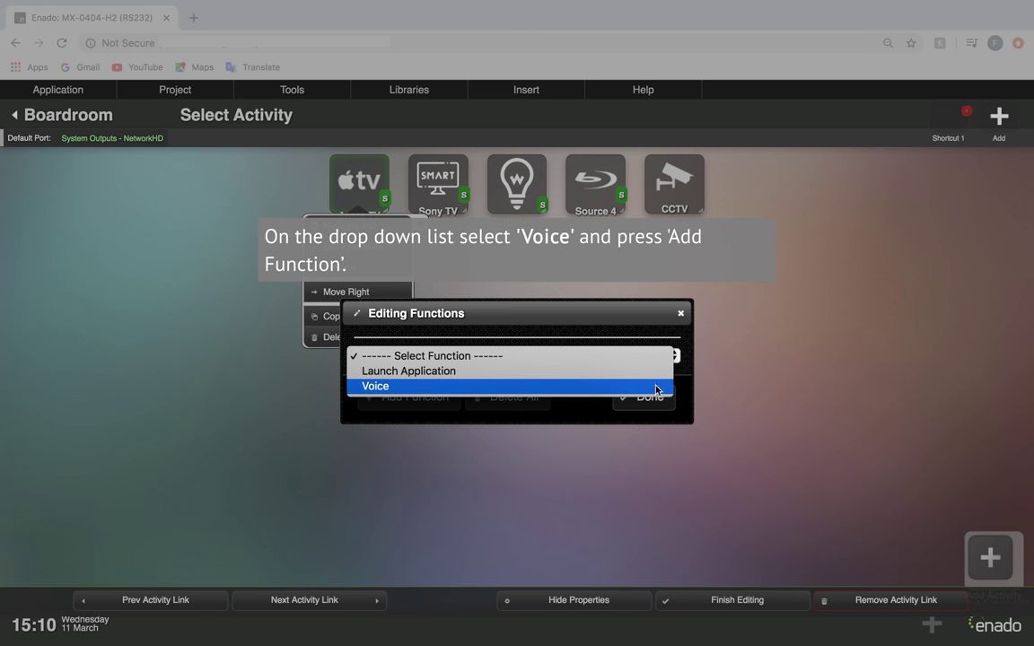
{"action": "left_click", "coordinate": [656, 389]}
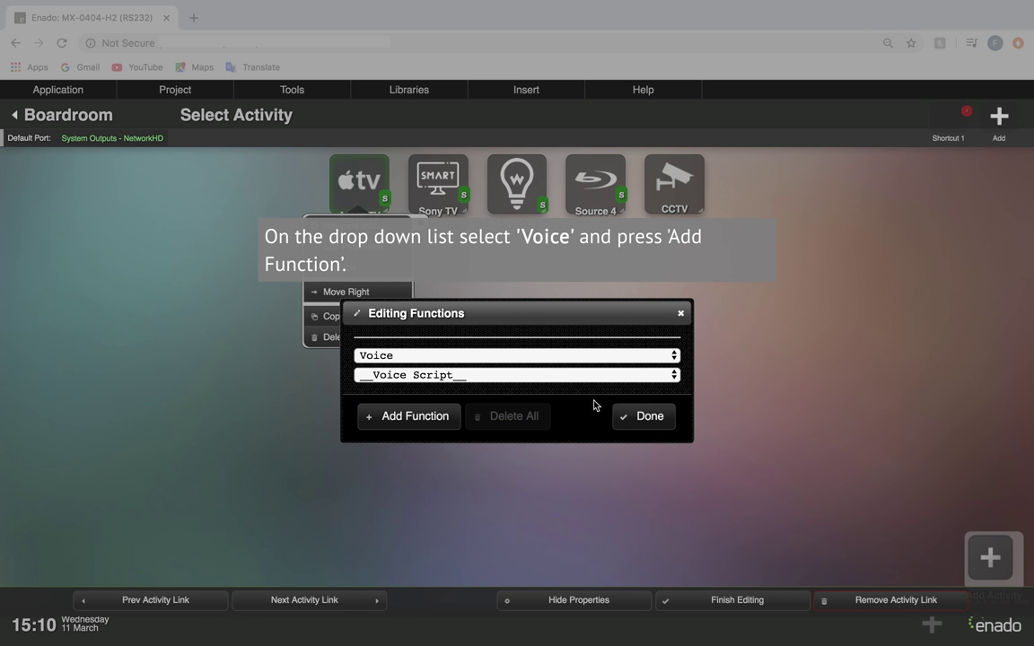
{"action": "left_click", "coordinate": [400, 417]}
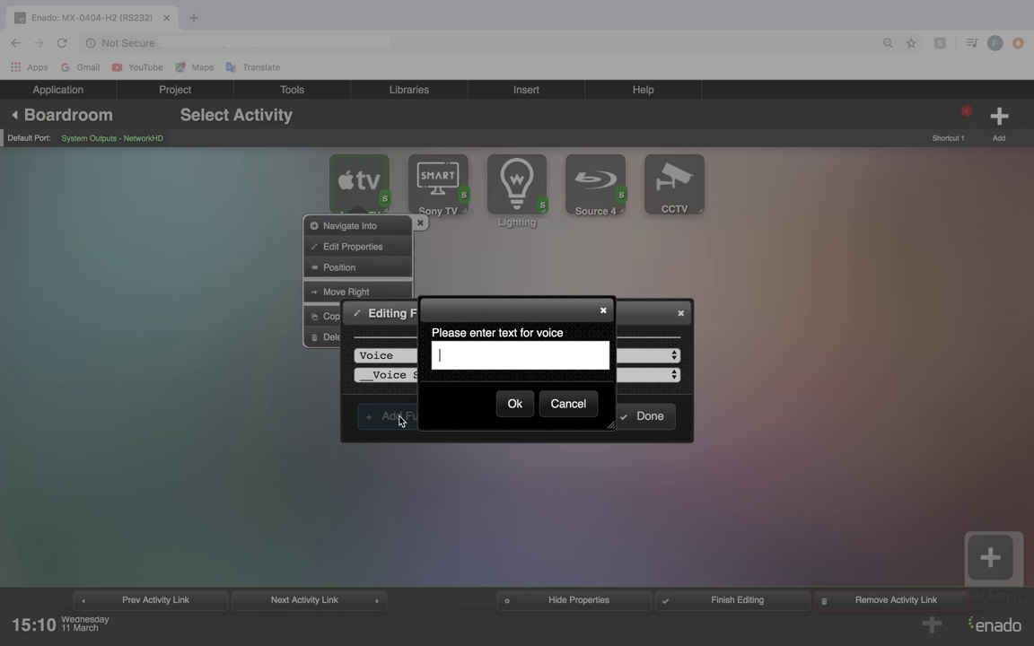
{"action": "left_click", "coordinate": [485, 360]}
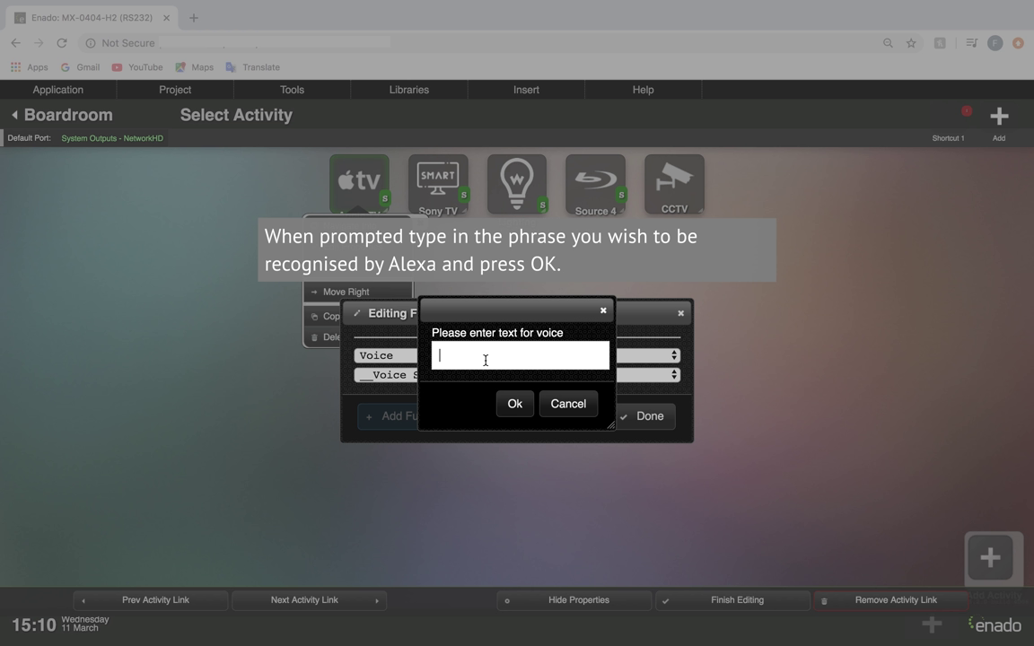
{"action": "type", "text": "Launch "}
{"action": "type", "text": "Apple"}
{"action": "type", "text": " TV"}
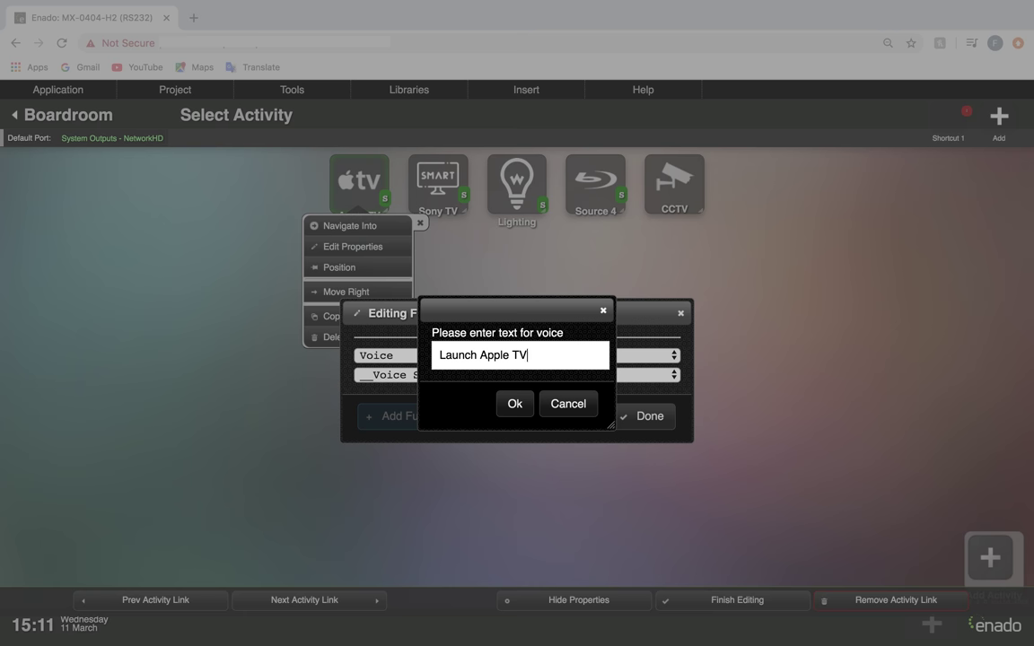
{"action": "left_click", "coordinate": [512, 404]}
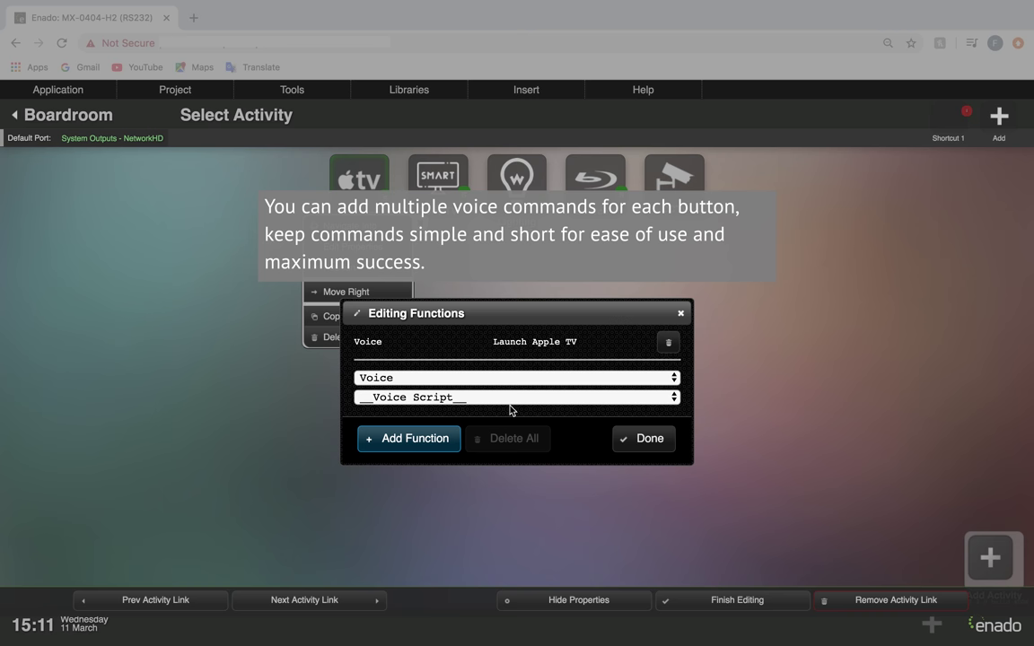
{"action": "left_click", "coordinate": [422, 446]}
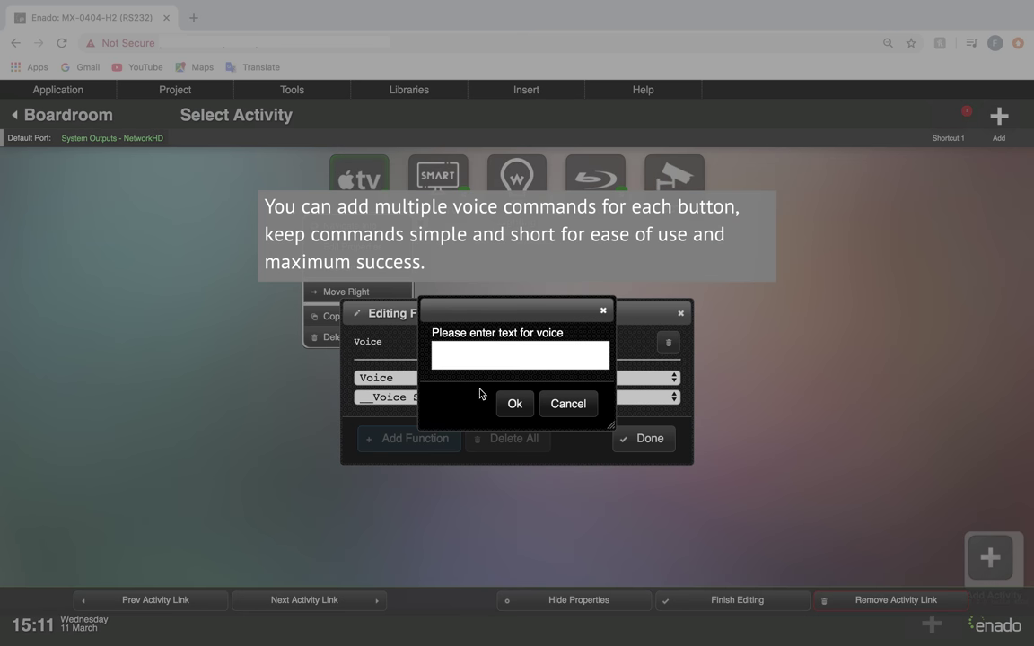
Add a second voice phrase 'Turn on Apple TV' and finish editing Apple TV's functions.
{"action": "type", "text": "Turn"}
{"action": "type", "text": " on Apple"}
{"action": "type", "text": " T"}
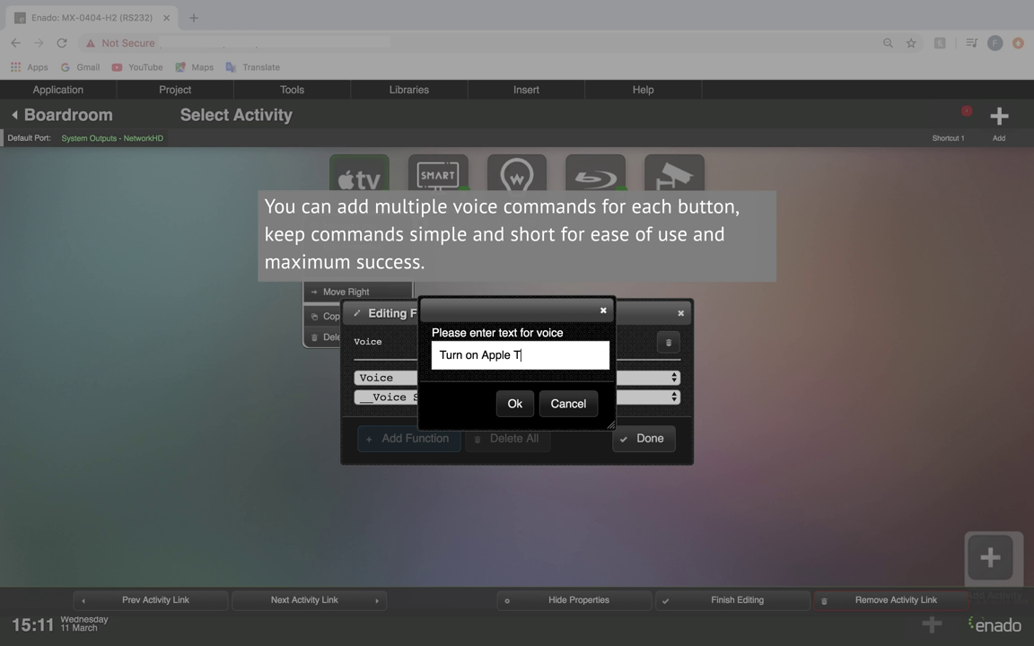
{"action": "type", "text": "V"}
{"action": "left_click", "coordinate": [514, 405]}
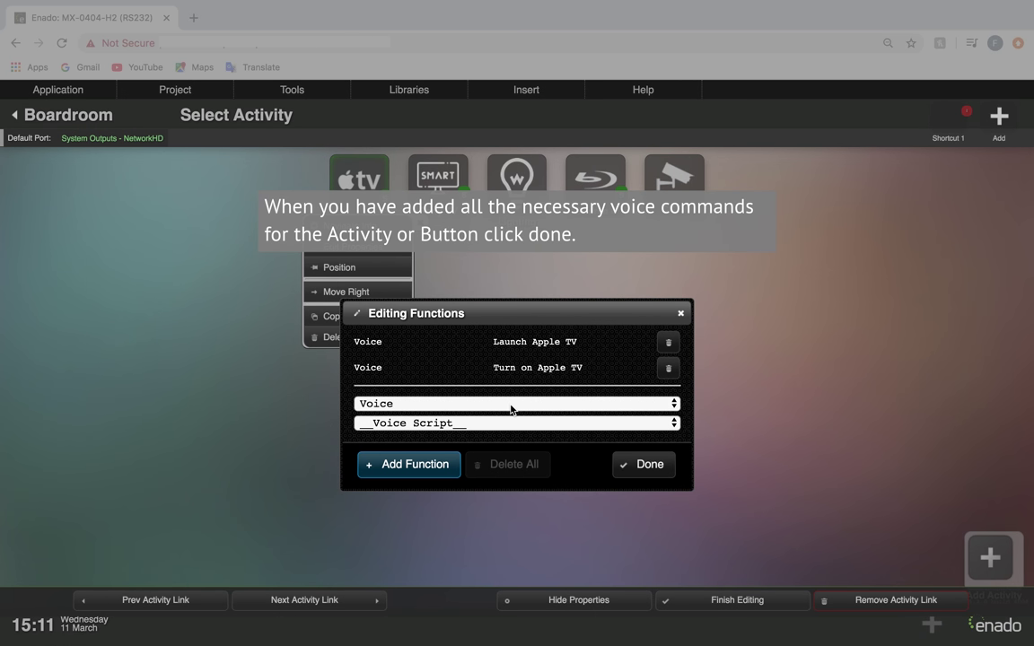
{"action": "left_click", "coordinate": [627, 472]}
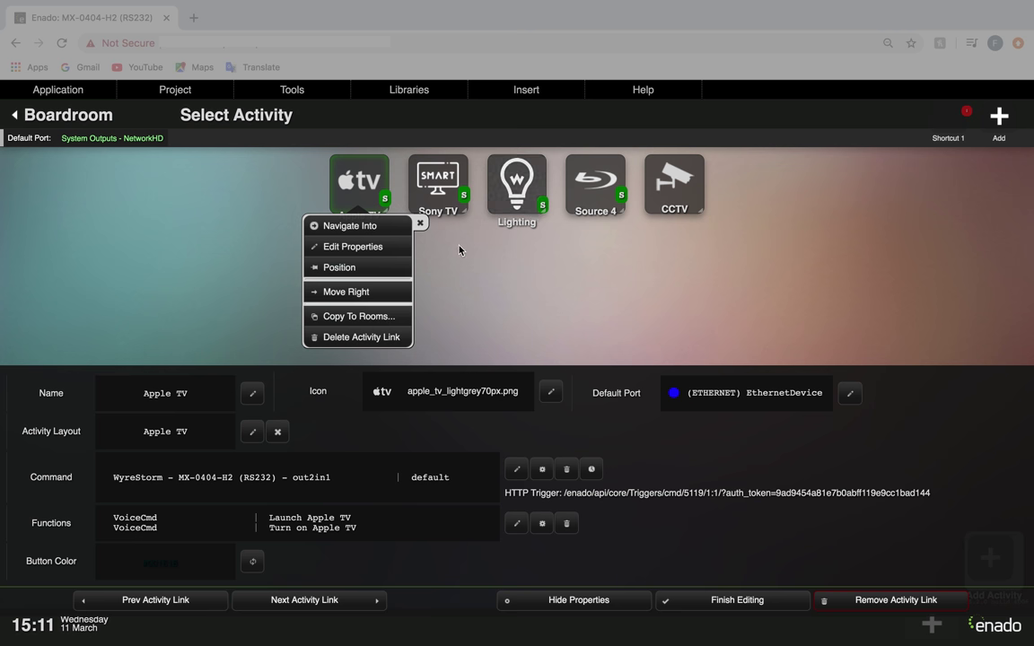
{"action": "left_click", "coordinate": [419, 223]}
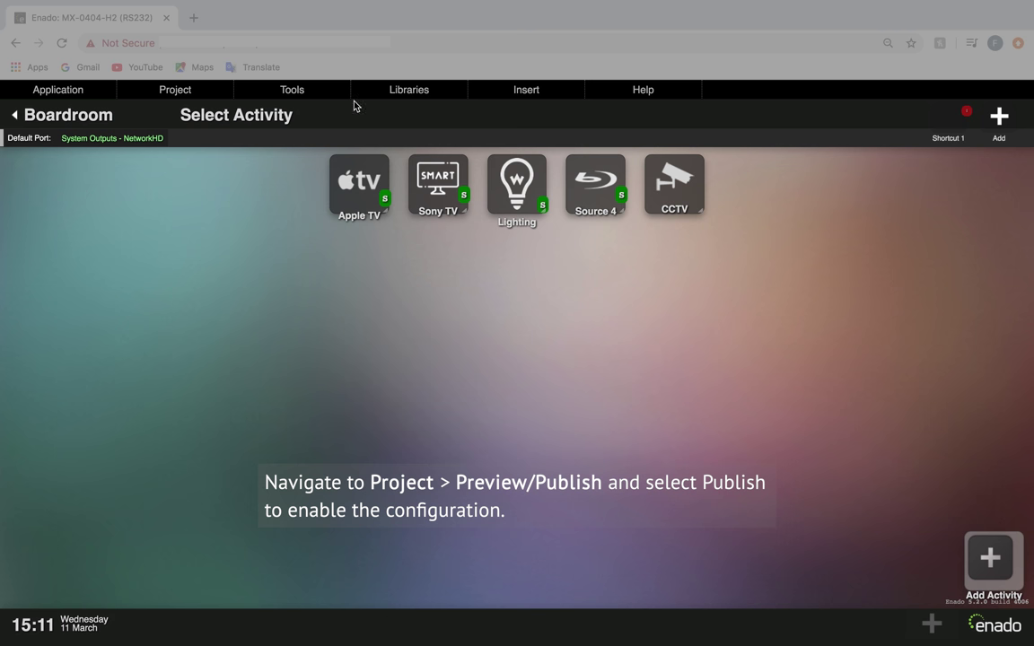
Publish the Enado project to the live system from Project > Preview/Publish.
{"action": "left_click", "coordinate": [194, 87]}
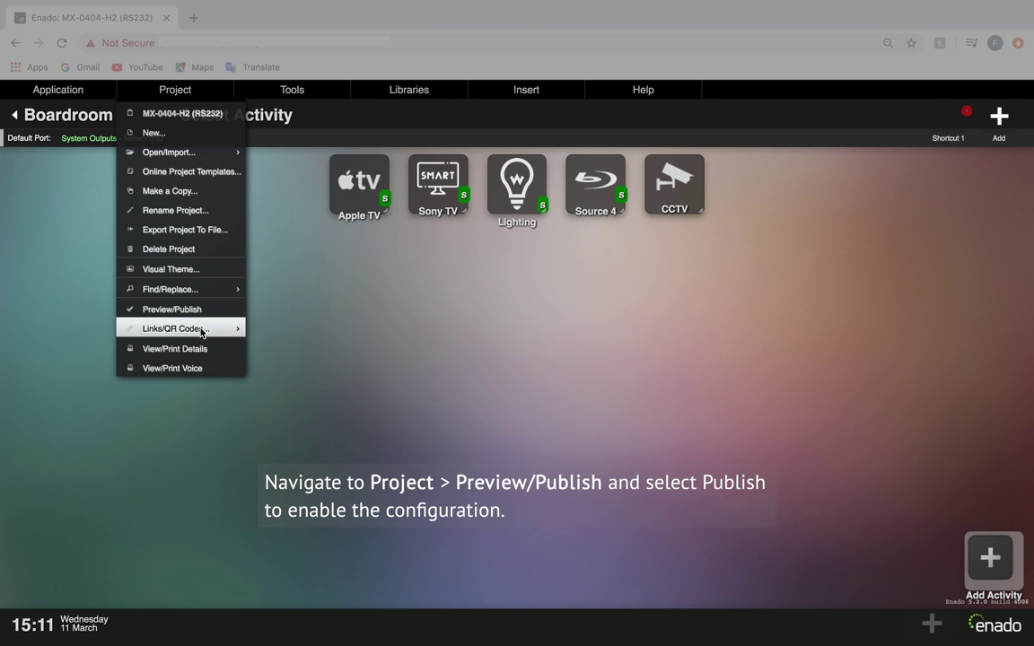
{"action": "left_click", "coordinate": [236, 310]}
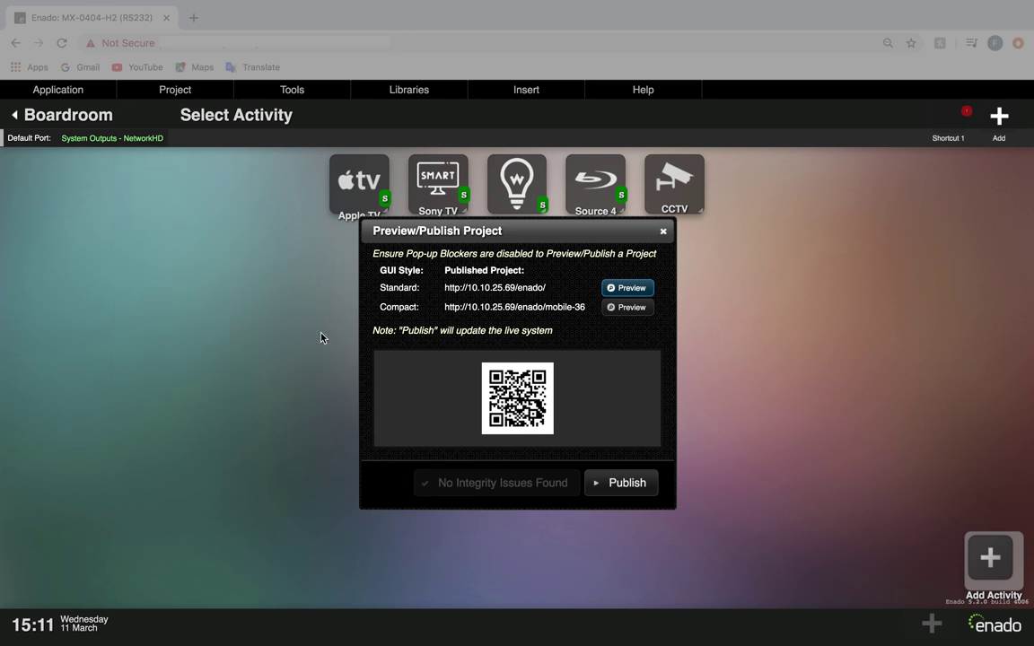
{"action": "left_click", "coordinate": [655, 486]}
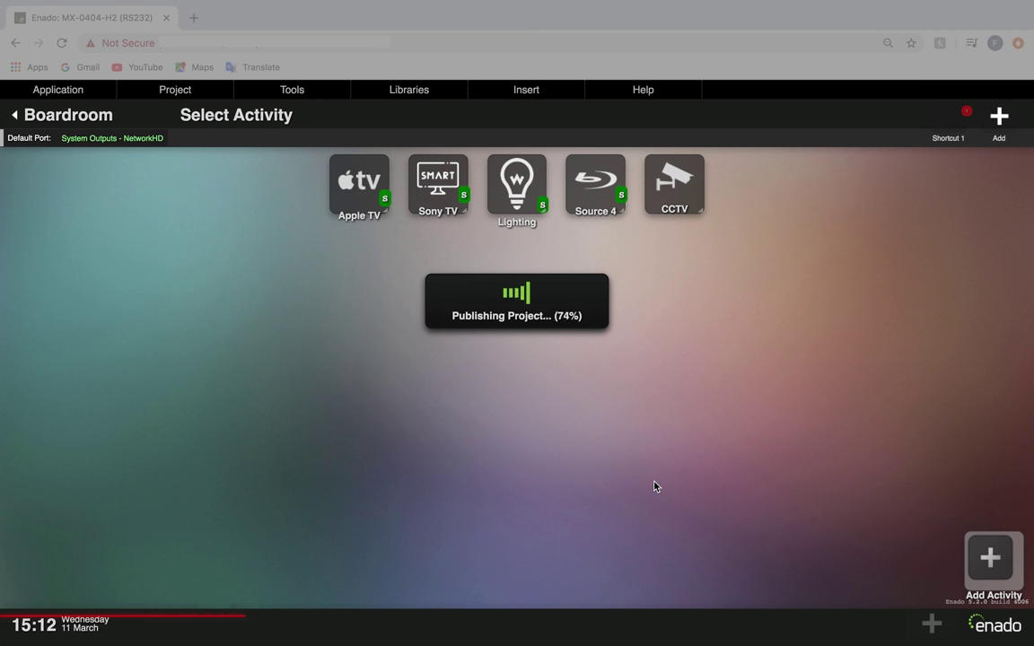